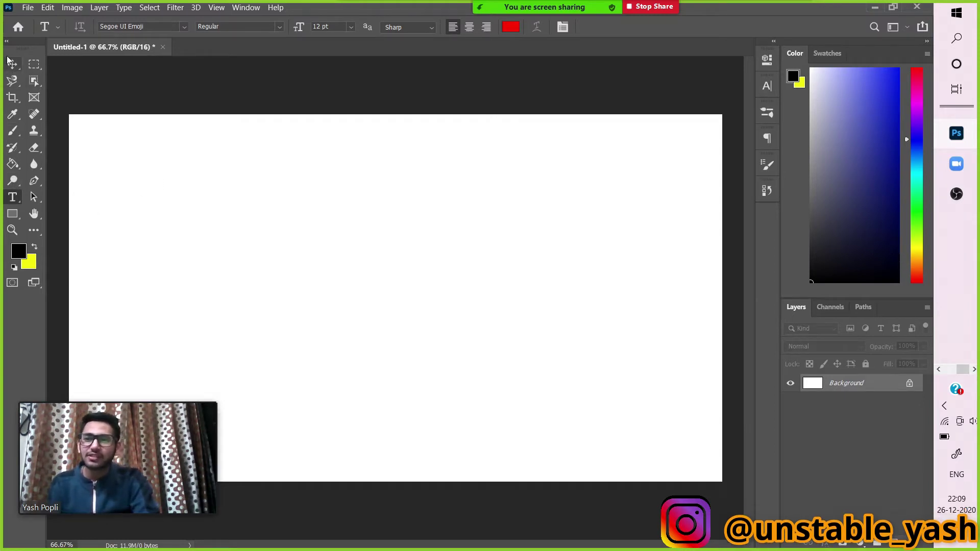
Step: Add horizontal point text reading "Hello" in the upper-left area of the canvas
click(13, 197)
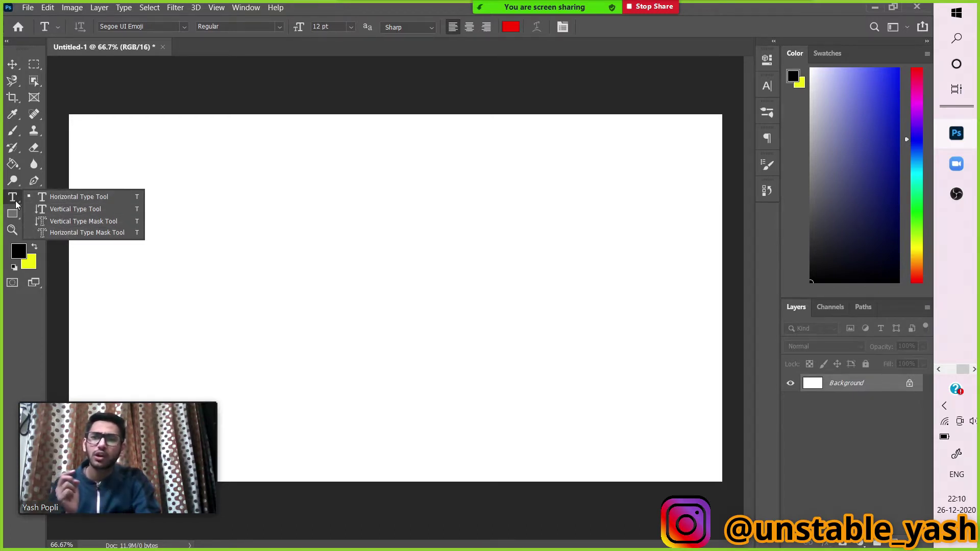
click(71, 197)
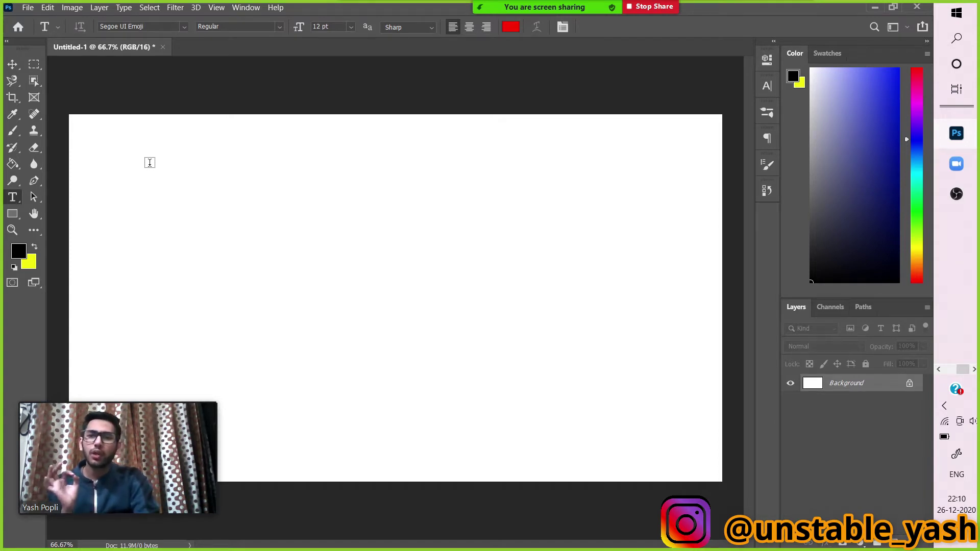
click(149, 163)
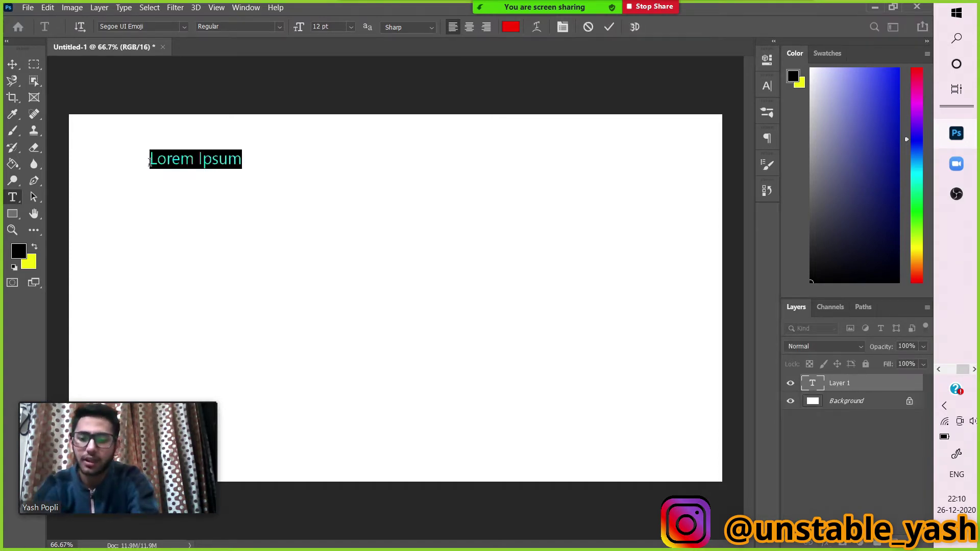
text(Helo)
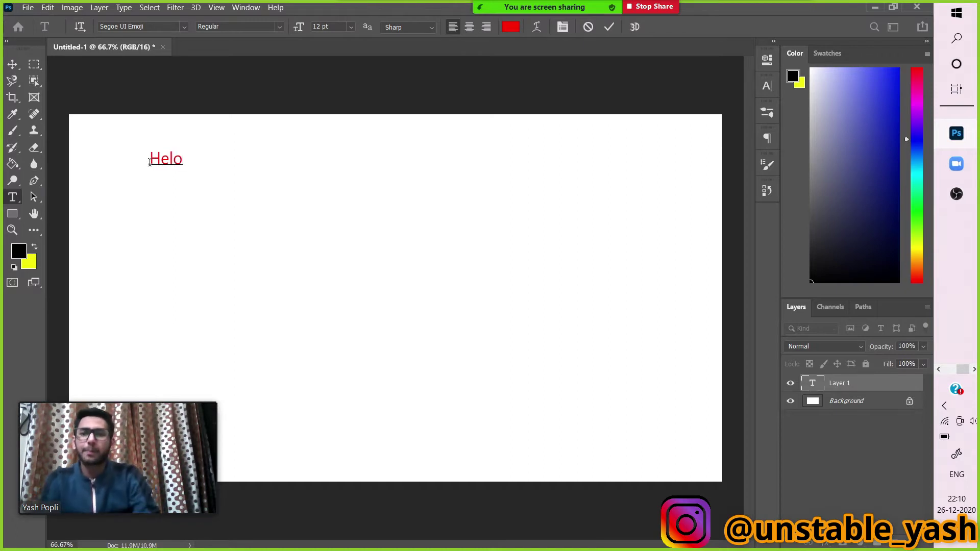
key(Left)
text(l)
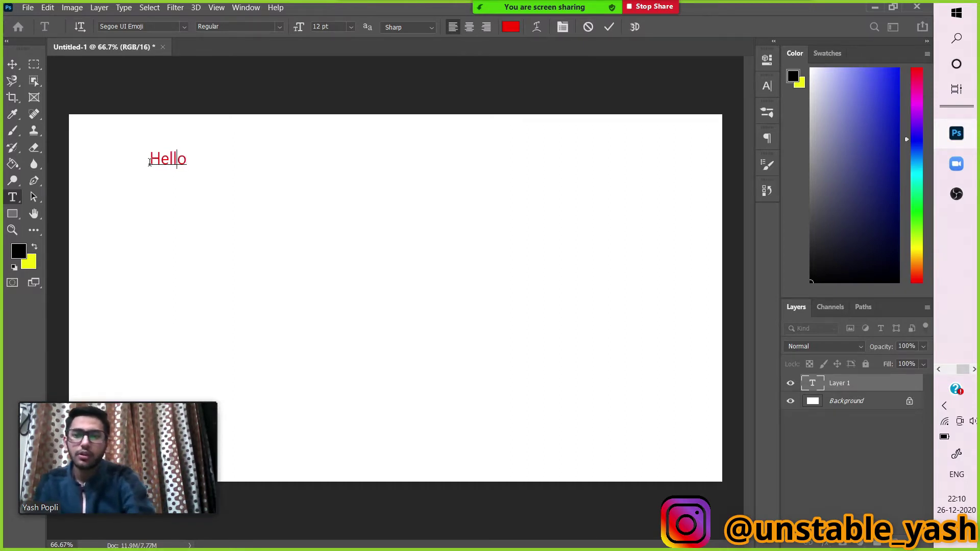
Step: Change the color of the whole "Hello" text to blue 0024ff
double_click(158, 161)
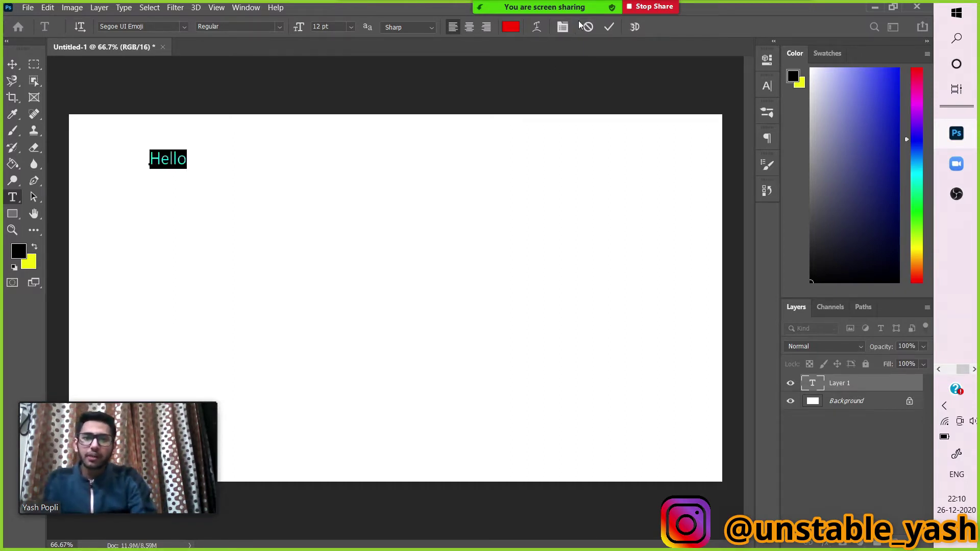
mouse_move(562, 8)
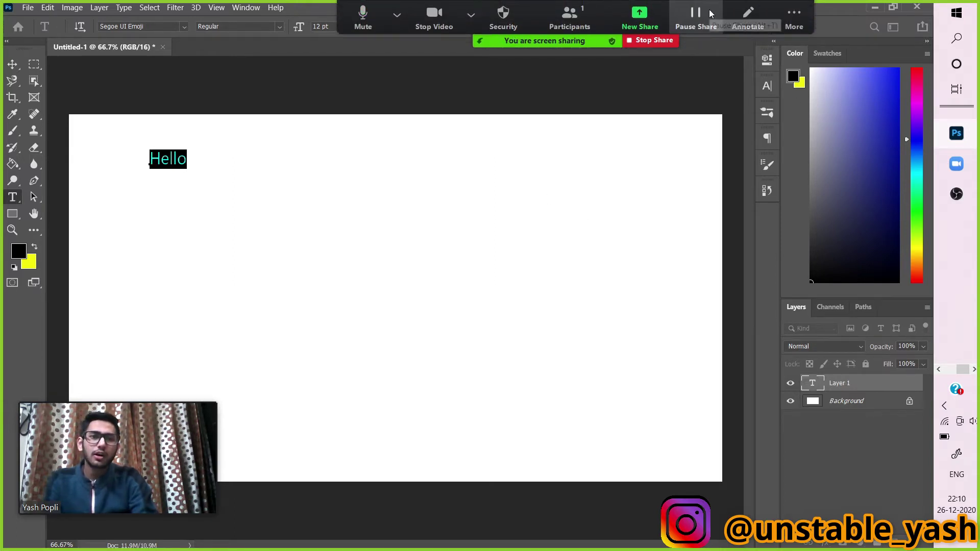
drag(537, 45, 651, 510)
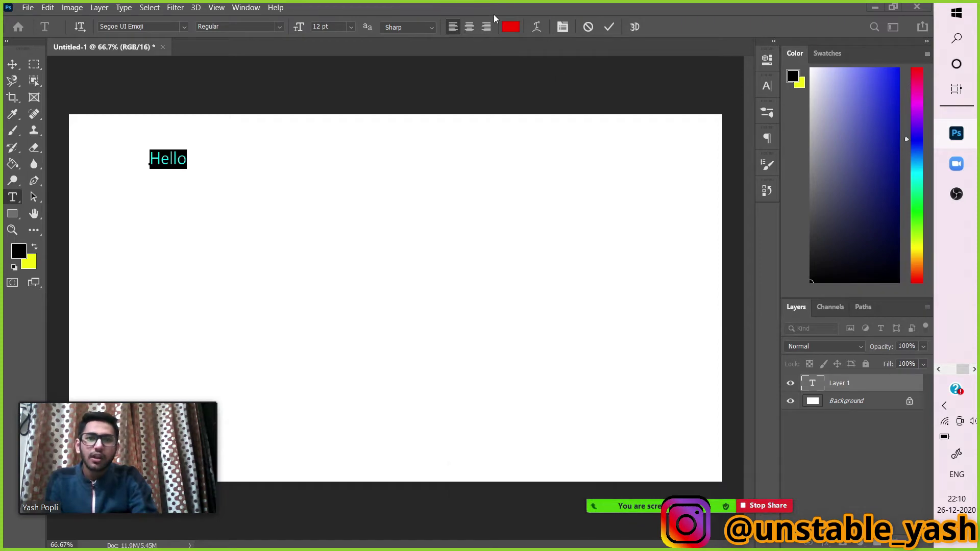
click(509, 31)
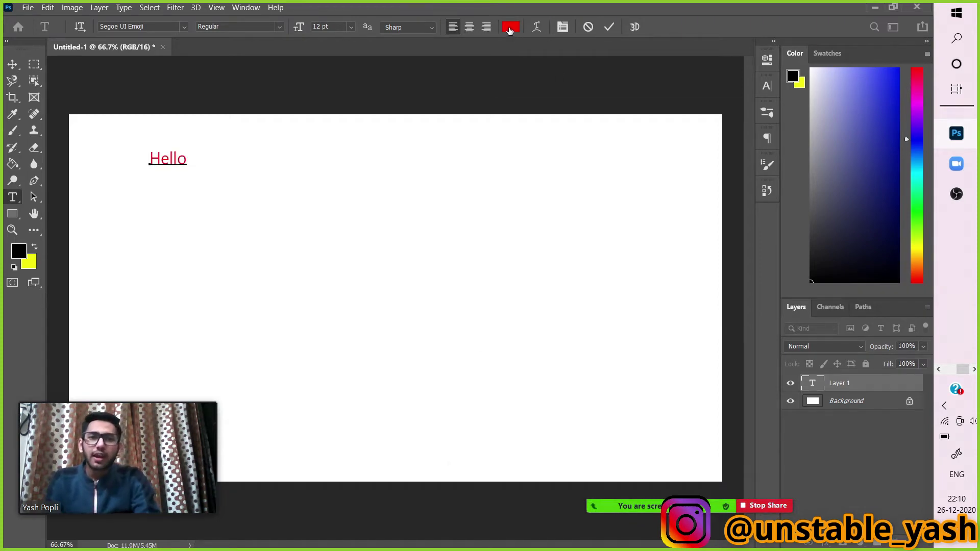
click(487, 137)
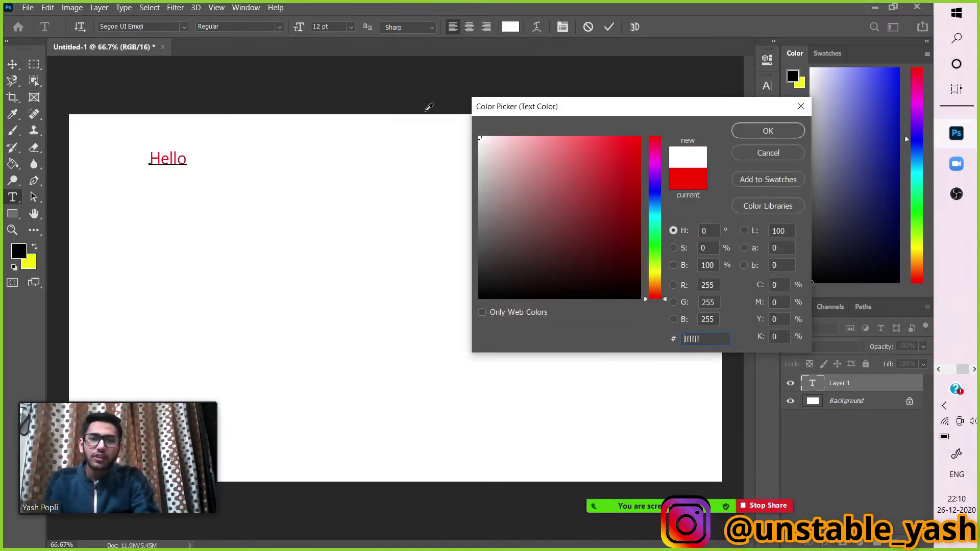
click(631, 246)
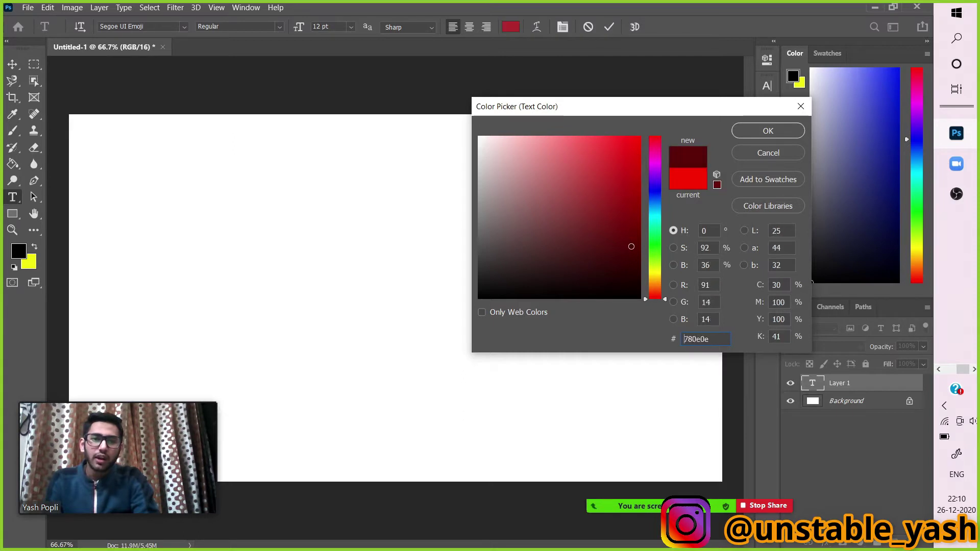
click(655, 195)
drag(588, 162, 642, 132)
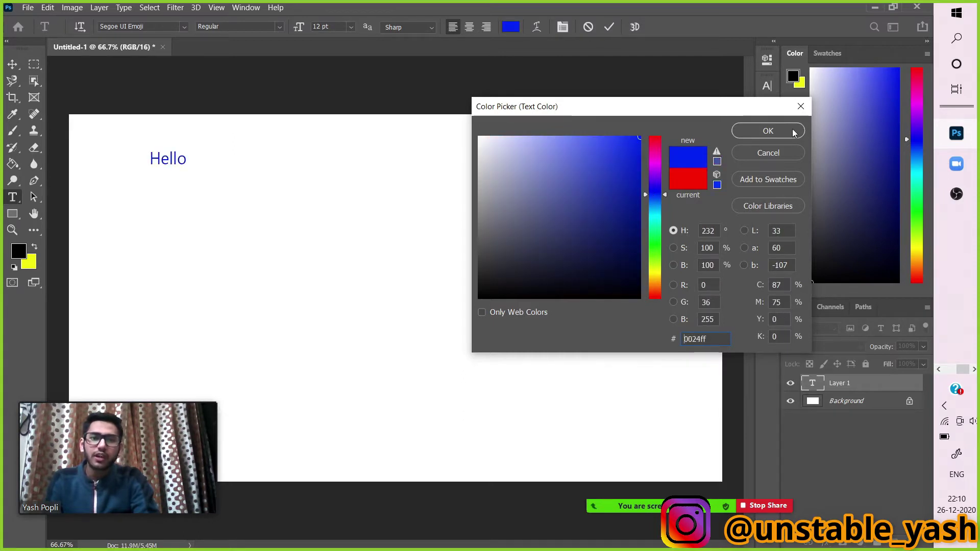
click(792, 131)
Step: Scale up the "Hello" text to about 93 pt in the canvas's upper-left area and display its character settings
click(12, 64)
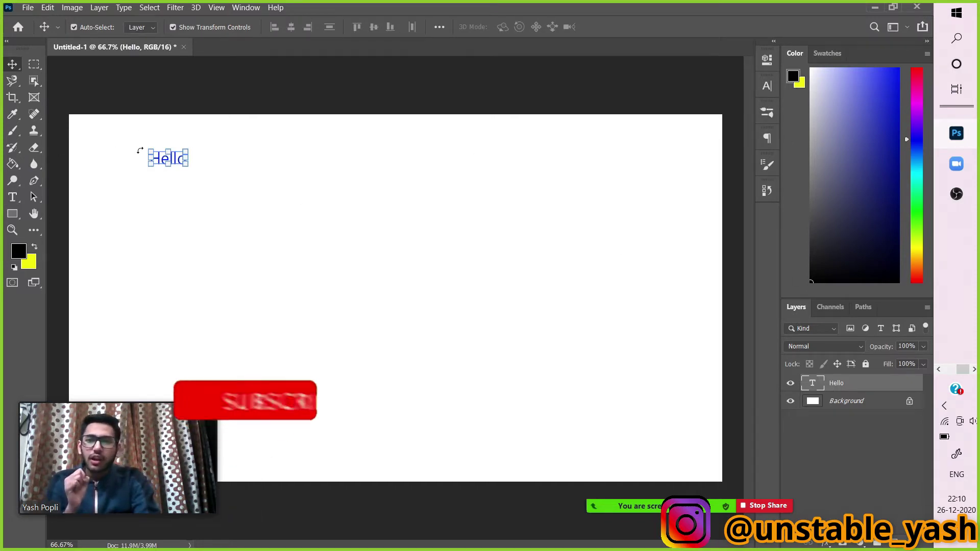
drag(313, 223, 357, 295)
drag(286, 153, 234, 199)
click(12, 62)
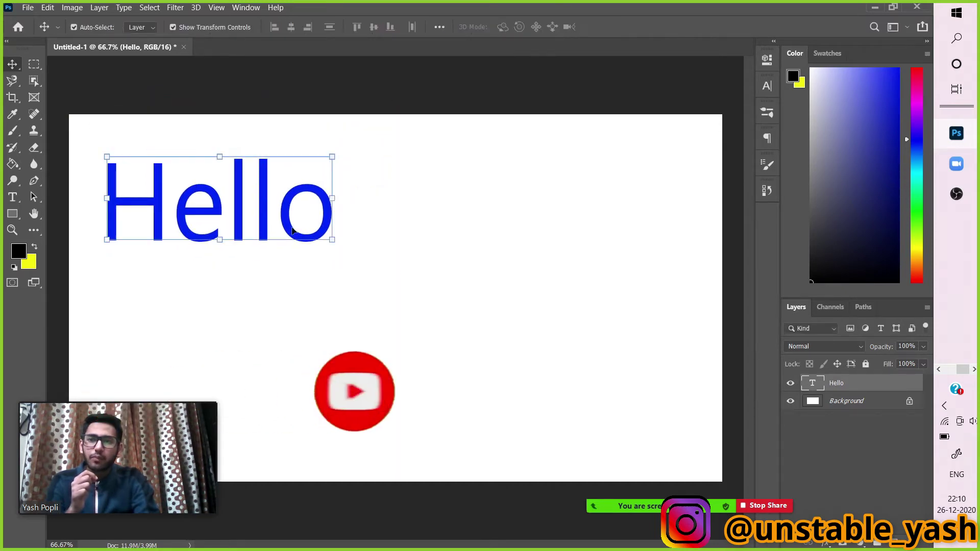
drag(332, 239, 423, 317)
click(767, 85)
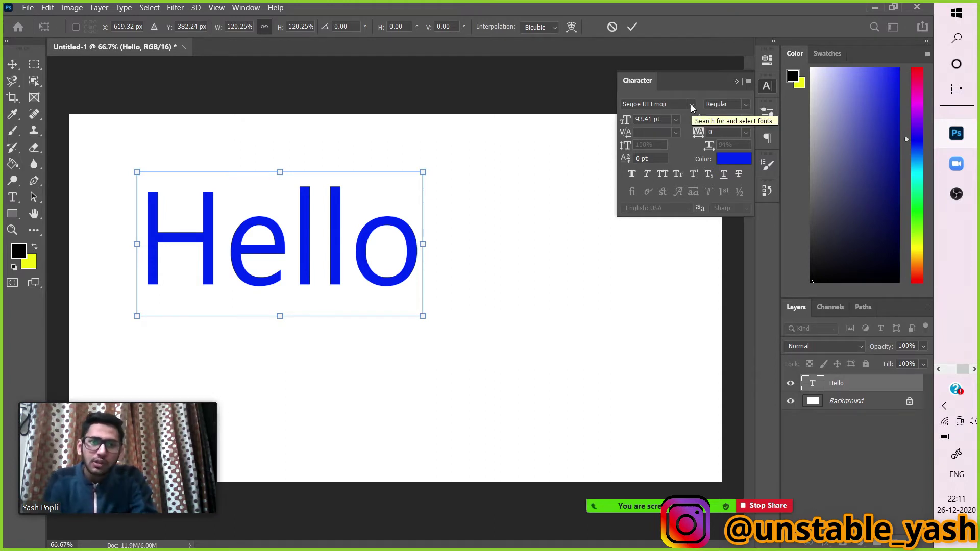
click(734, 81)
click(765, 87)
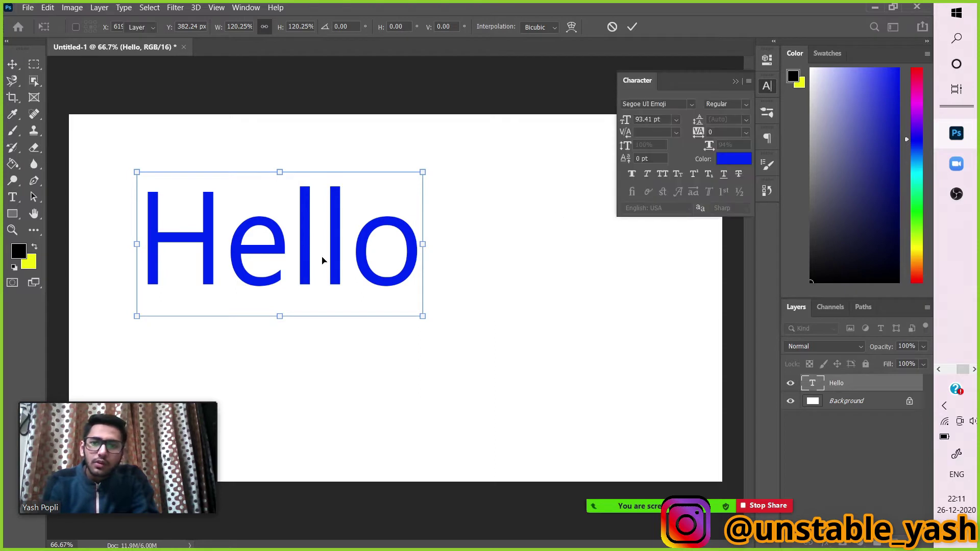
key(Return)
Step: Browse the font list and preview several typefaces on the "Hello" text without choosing one
click(692, 104)
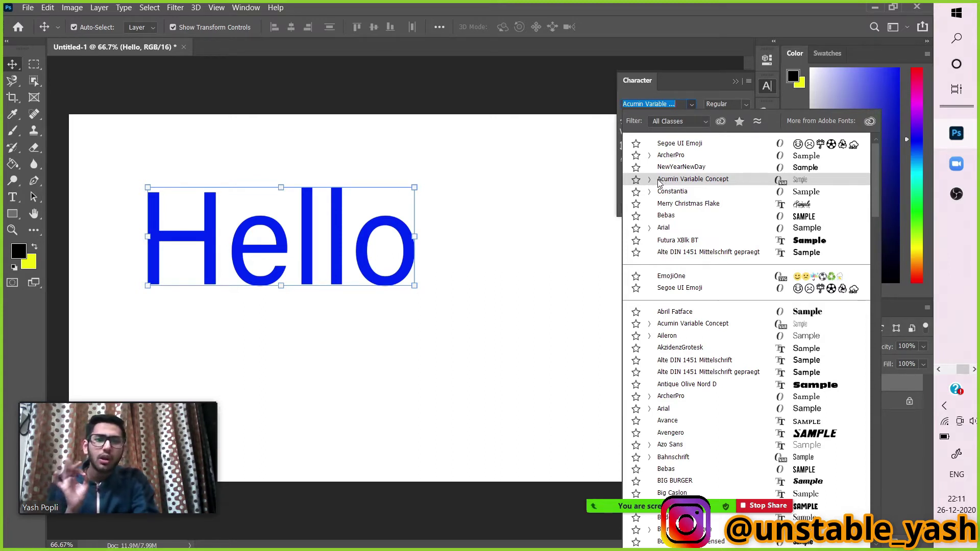
scroll(680, 288, down, 2)
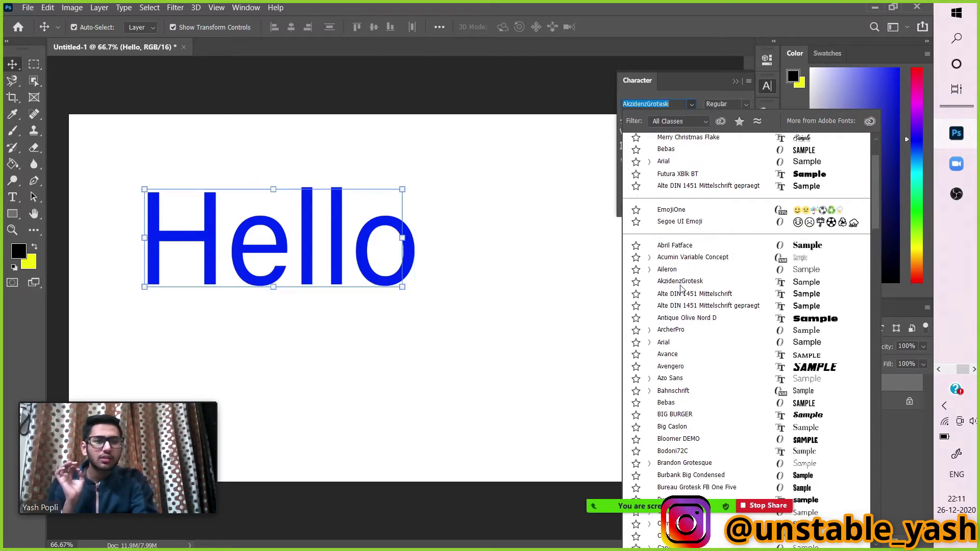
scroll(681, 289, down, 5)
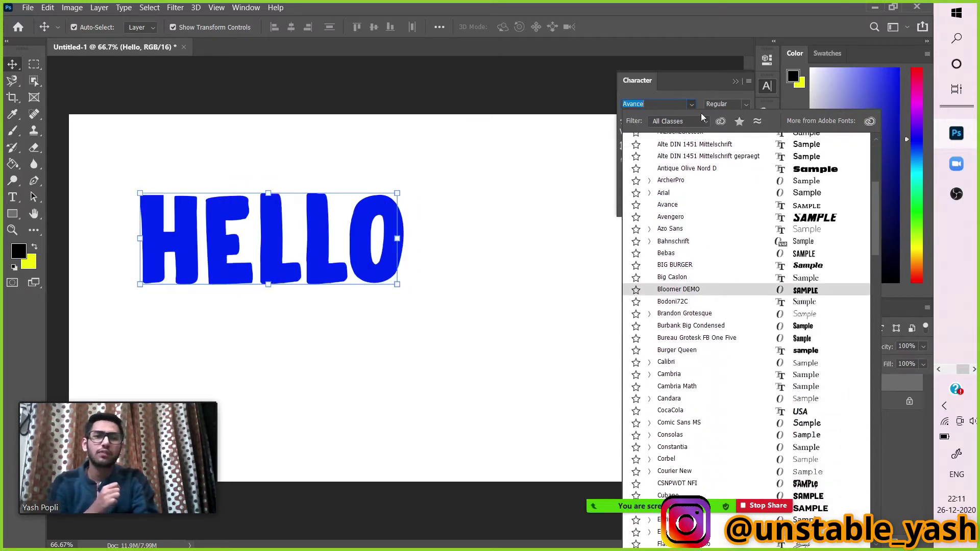
click(730, 78)
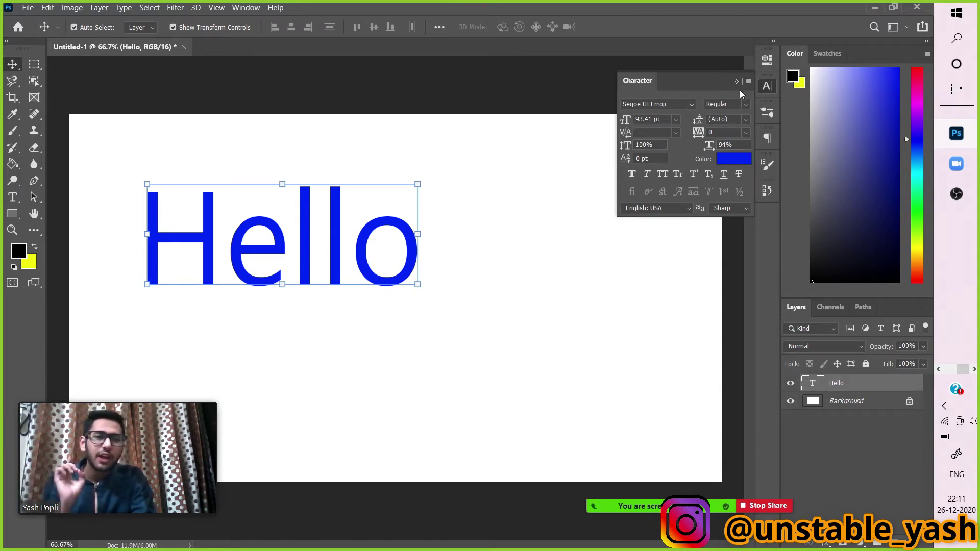
Step: Set the "Hello" text's tracking to 75 and its horizontal scale to 112%
click(676, 121)
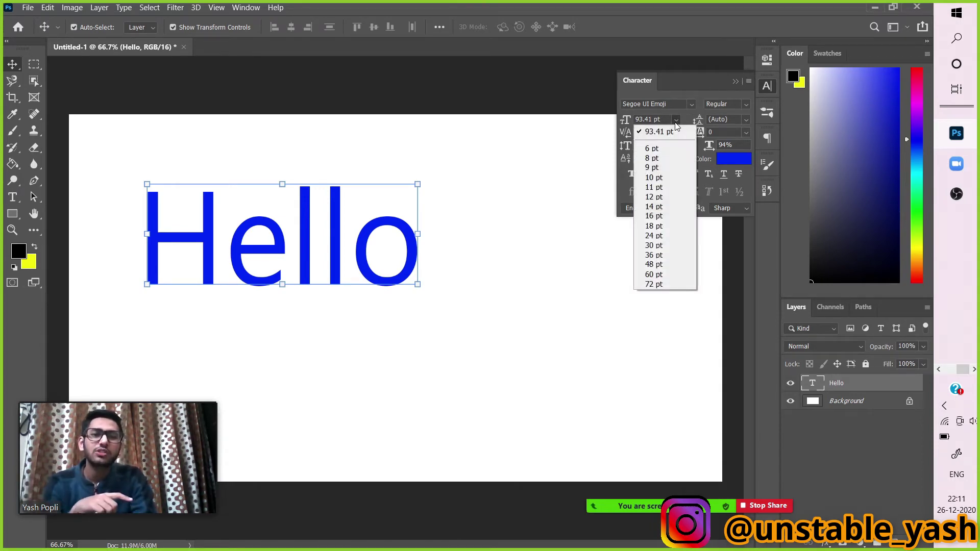
click(643, 119)
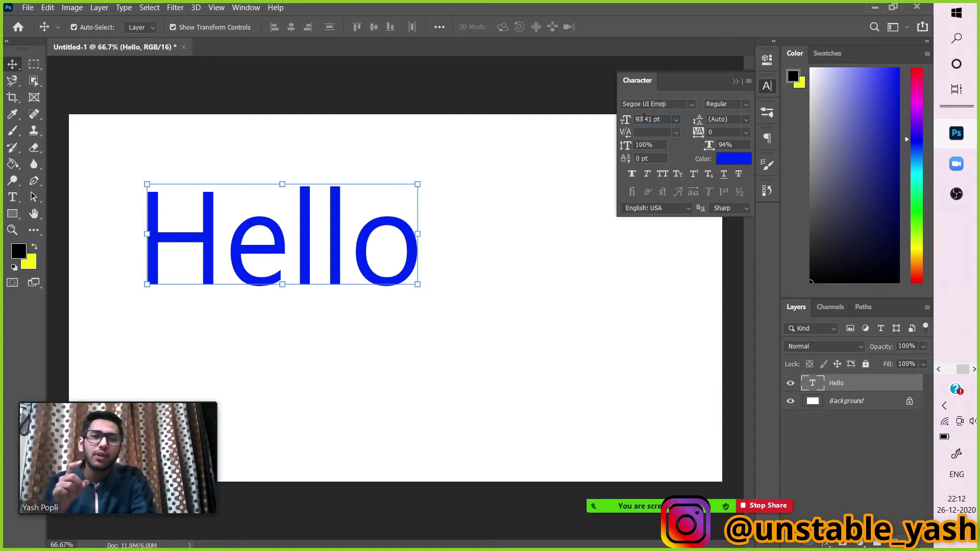
click(746, 132)
click(733, 262)
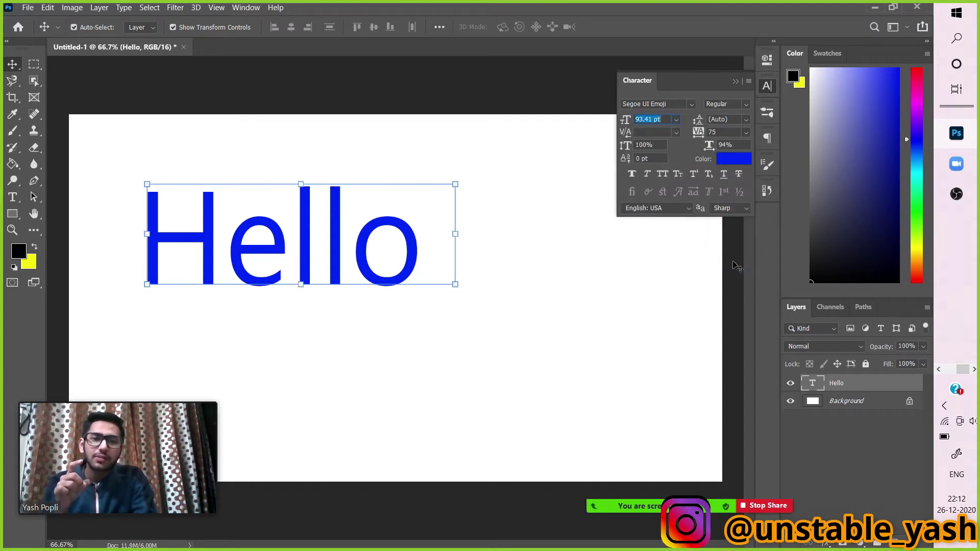
mouse_move(707, 147)
mouse_down()
mouse_move(747, 142)
mouse_move(719, 145)
mouse_up()
click(733, 159)
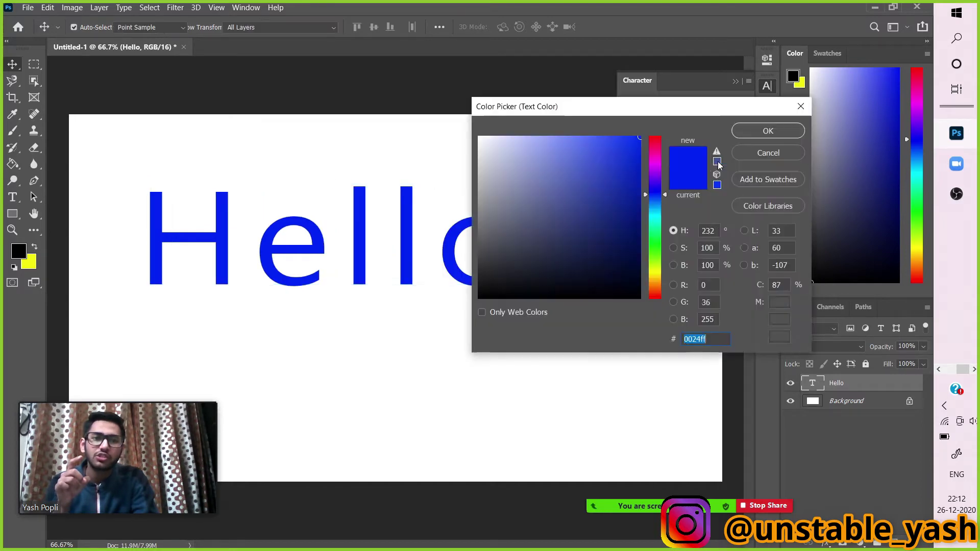
click(583, 193)
click(792, 109)
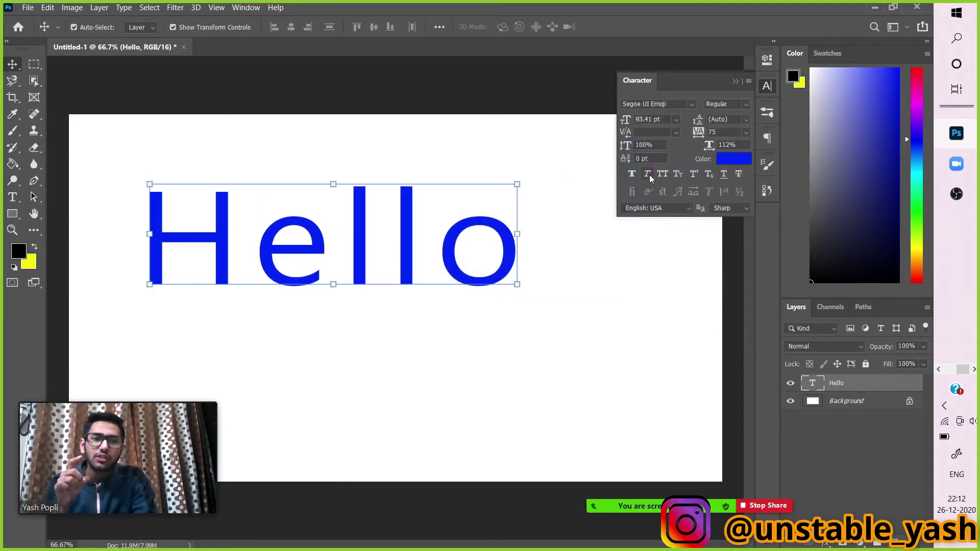
Step: Try faux bold, faux italic, all caps, small caps, superscript, subscript and underline one after another on the "Hello" text
click(634, 175)
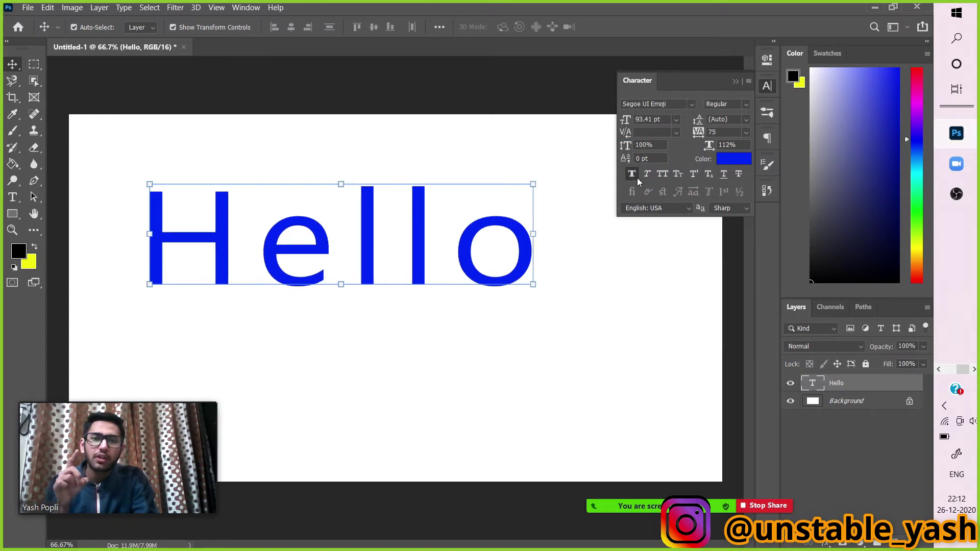
click(645, 176)
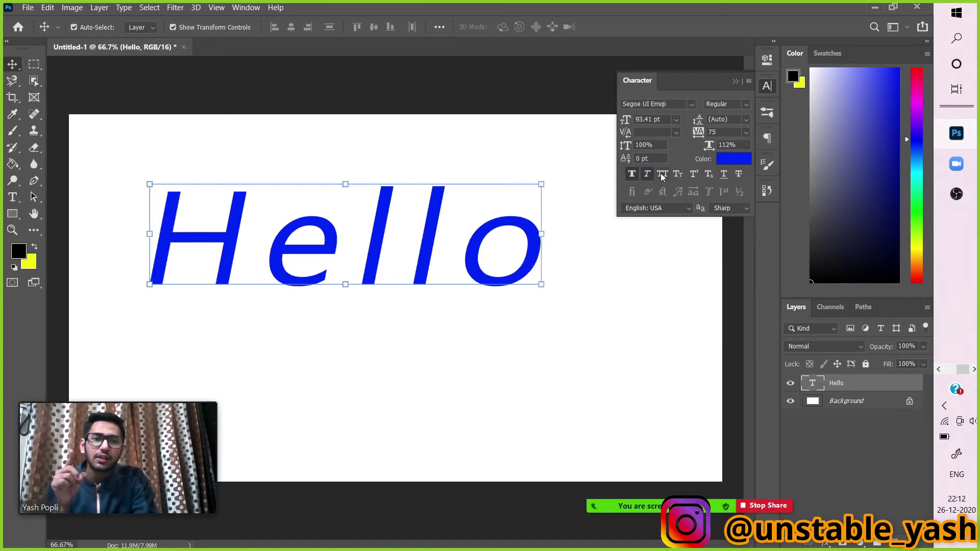
click(661, 174)
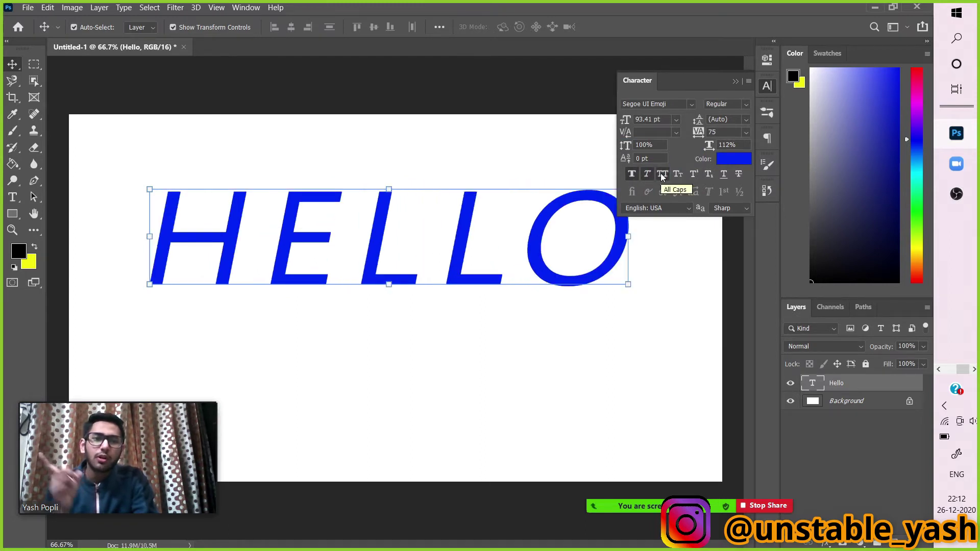
click(678, 174)
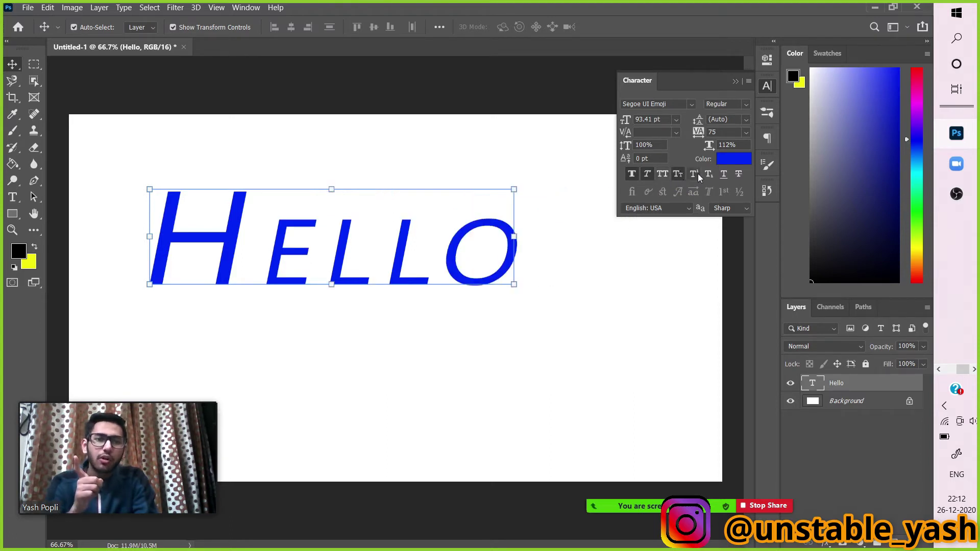
click(697, 173)
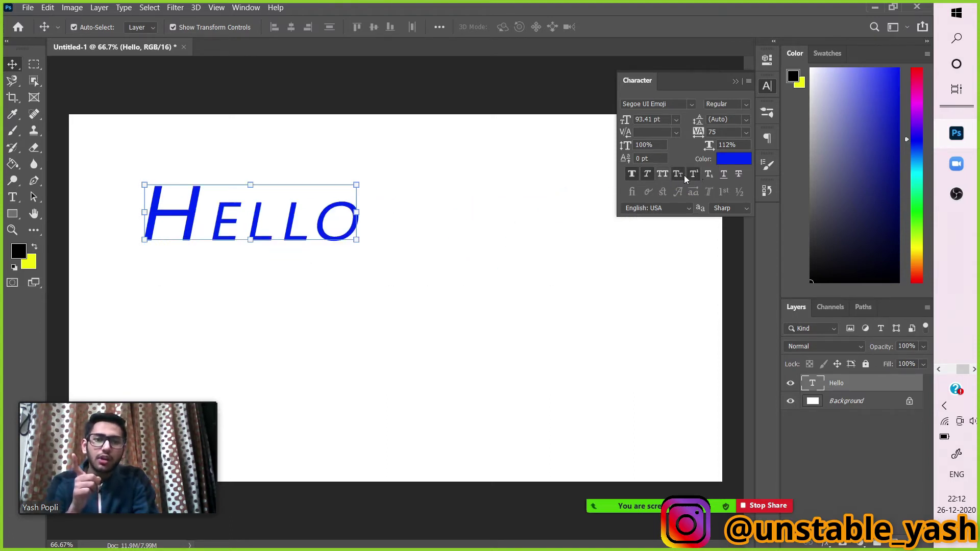
click(709, 174)
click(723, 174)
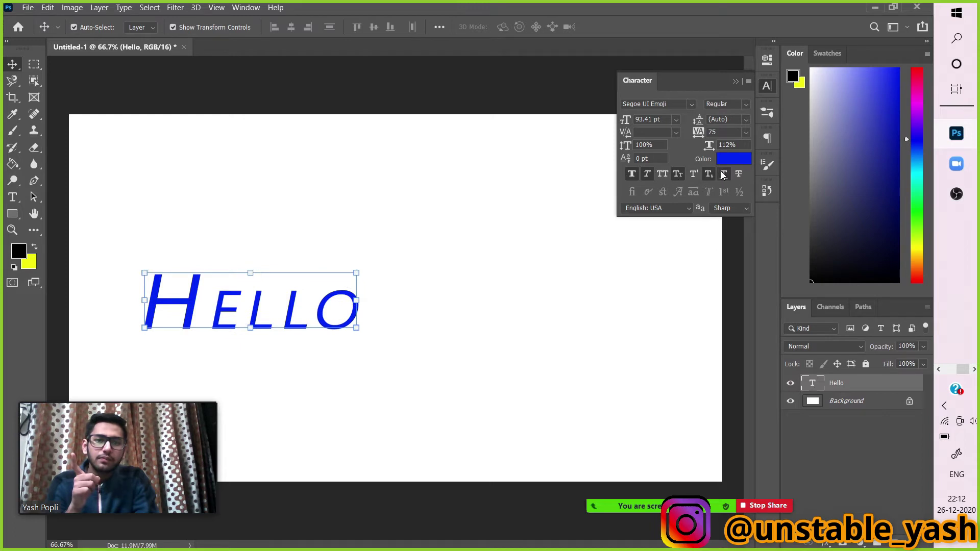
Step: Turn off faux bold, underline, subscript, small caps and faux italic on the "Hello" text
click(635, 172)
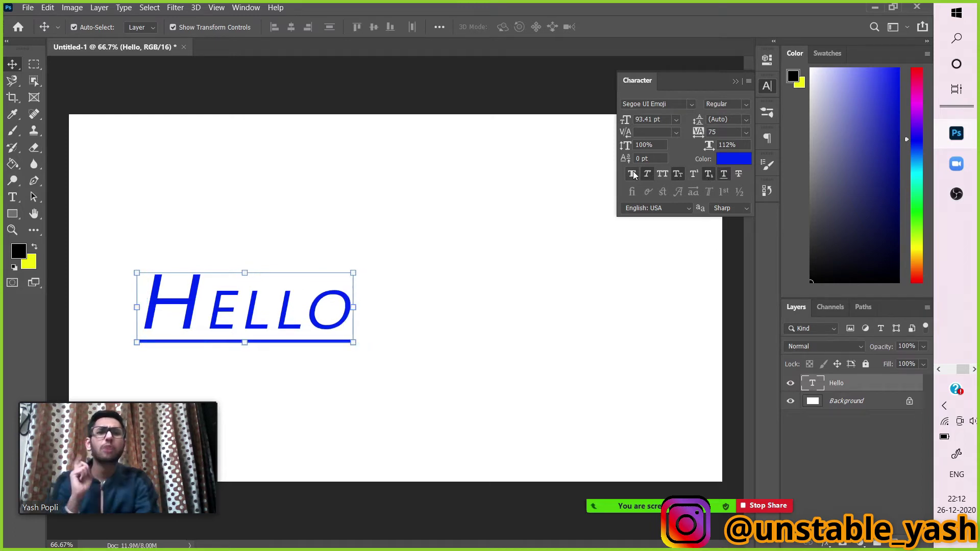
click(725, 174)
click(709, 174)
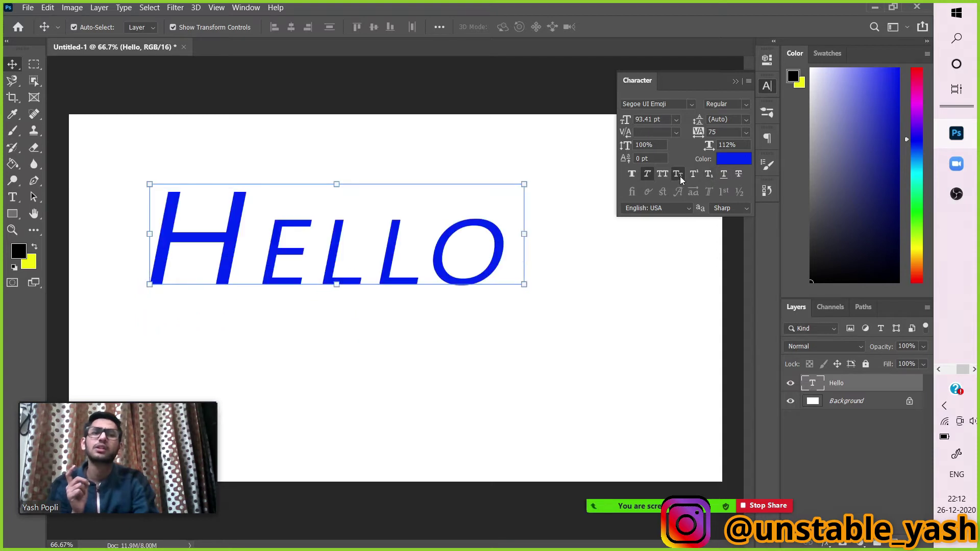
click(679, 175)
click(646, 175)
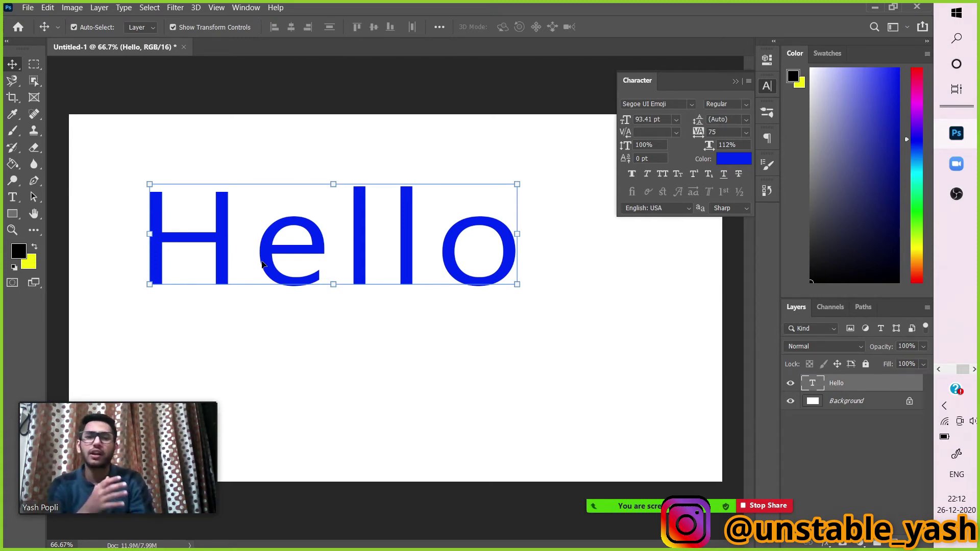
Step: Delete the "Hello" text layer so that only the Background layer remains
double_click(447, 227)
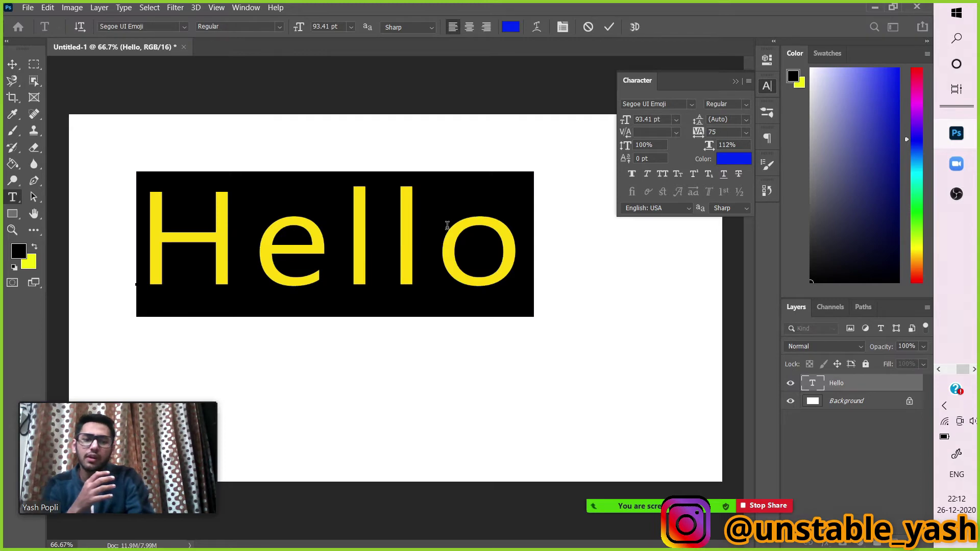
click(847, 386)
key(Delete)
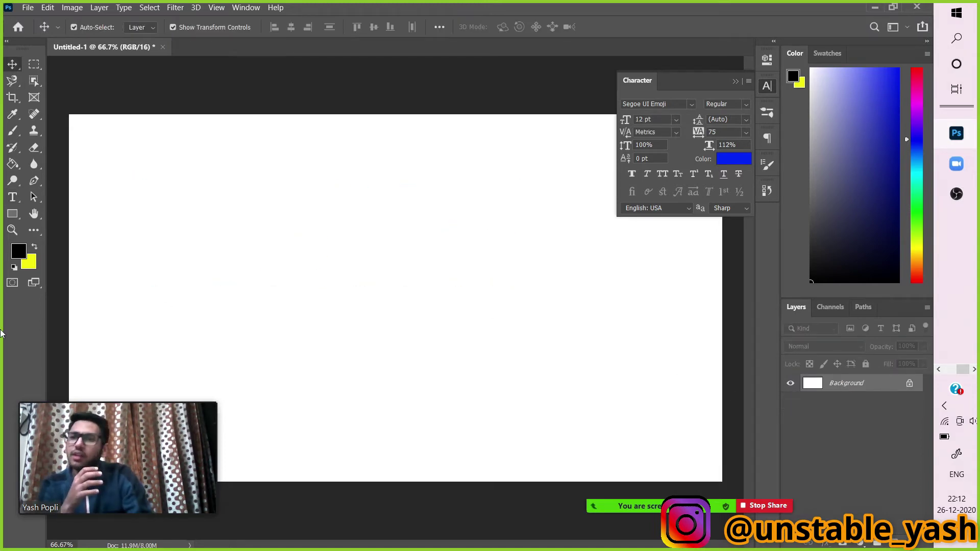
Step: Create a vertical text layer reading "HELLO" in the left half of the canvas with the Vertical Type tool
click(13, 197)
click(45, 209)
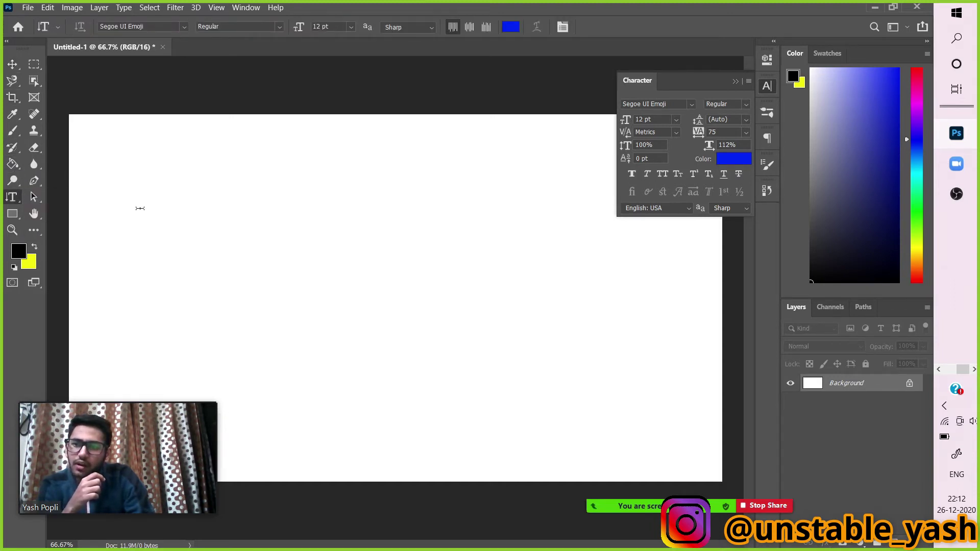
click(205, 185)
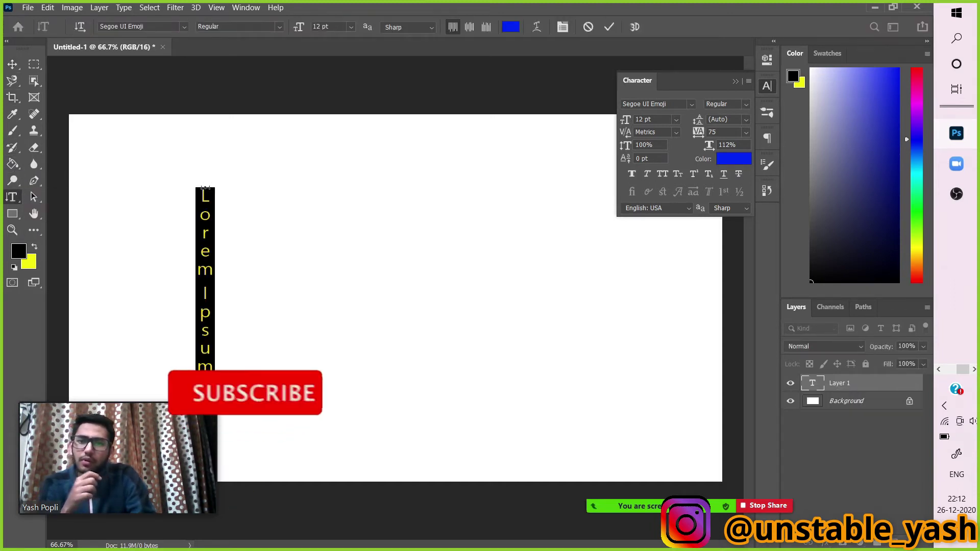
text(HELLO)
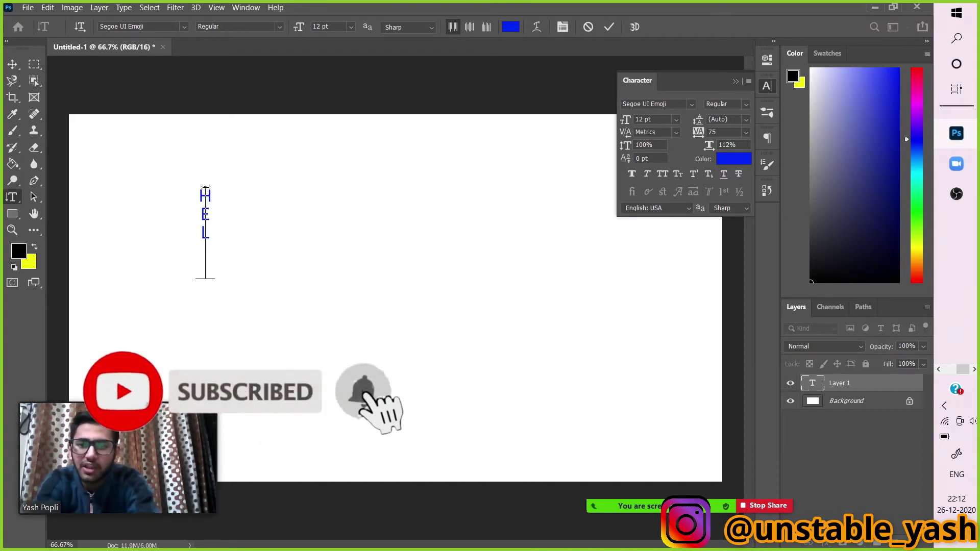
click(13, 64)
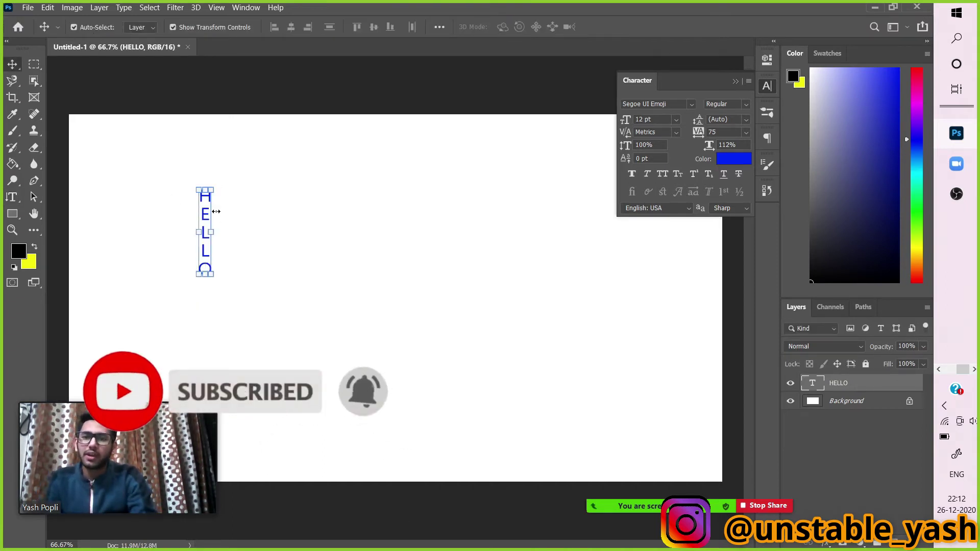
Step: Scale the vertical "HELLO" text to about 218% and place it at about X 391, Y 443 px
drag(215, 209, 99, 147)
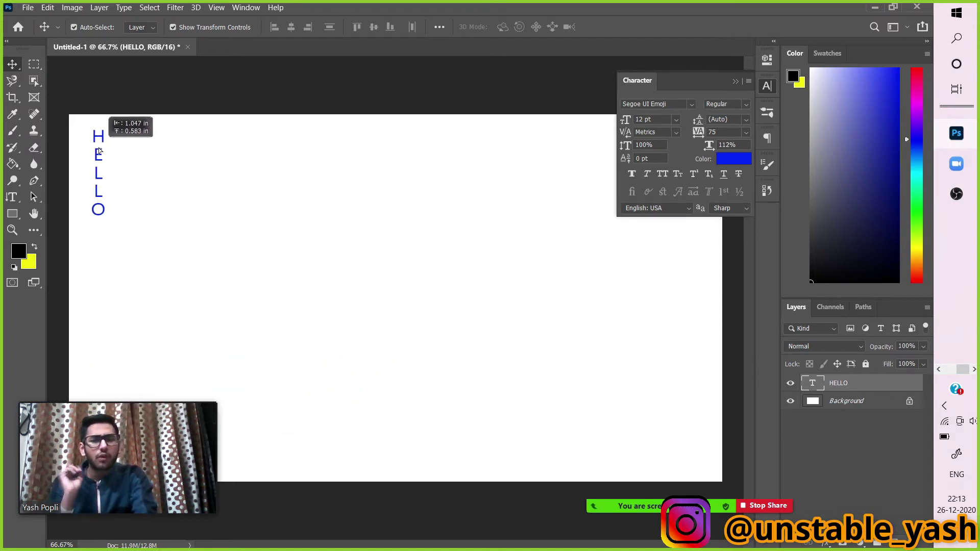
drag(99, 147, 99, 147)
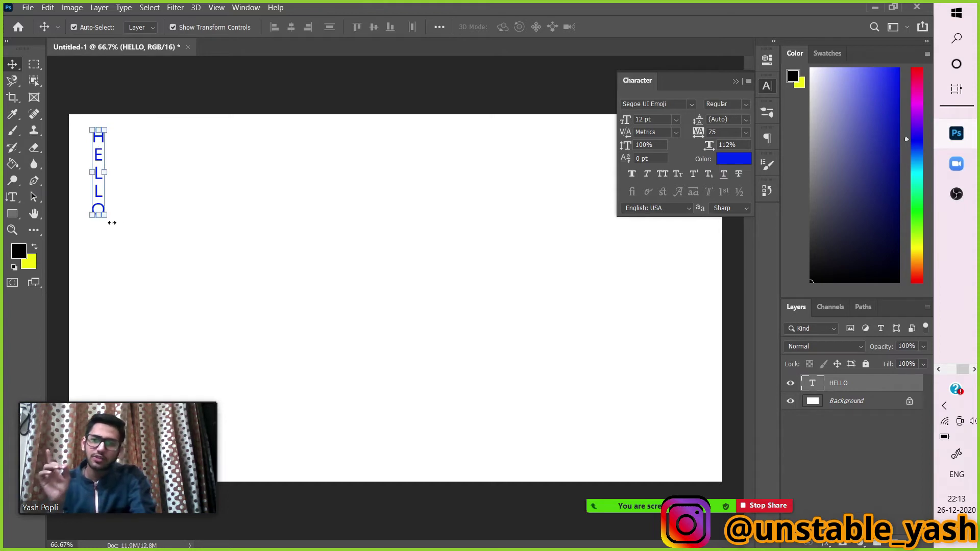
drag(140, 239, 228, 303)
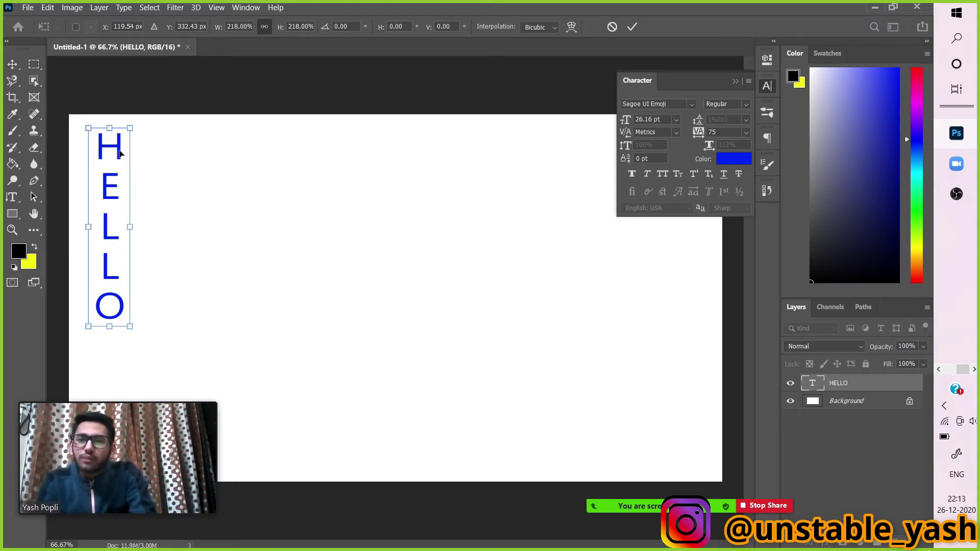
drag(119, 154, 452, 176)
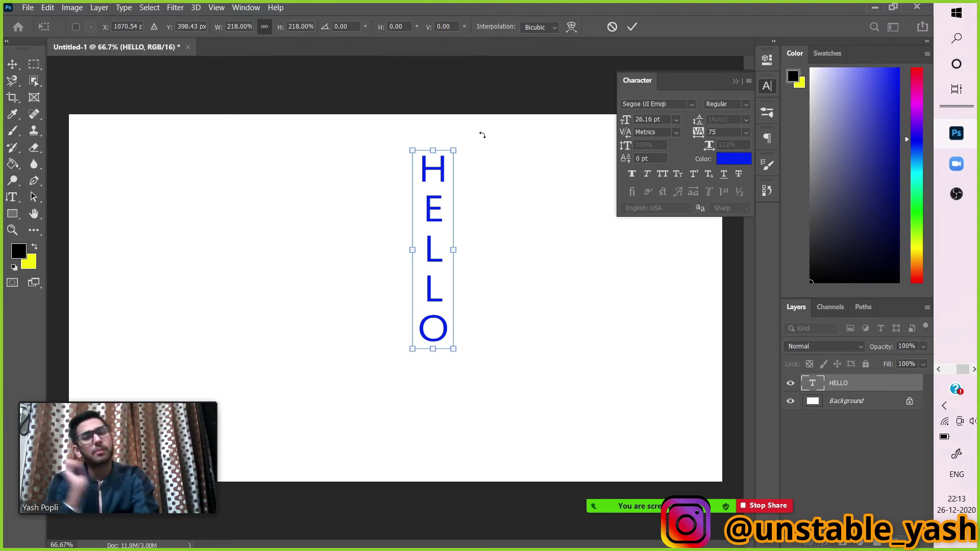
drag(427, 169, 195, 184)
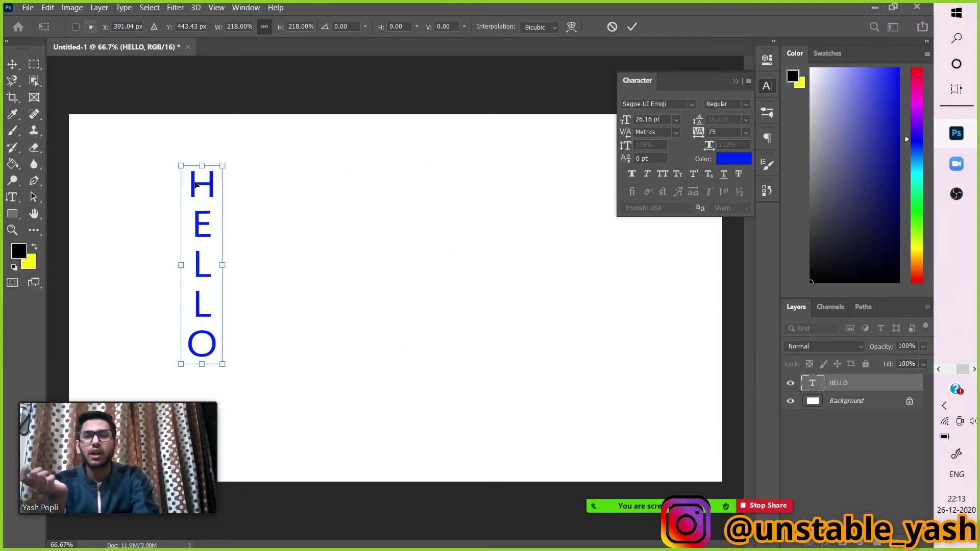
double_click(204, 207)
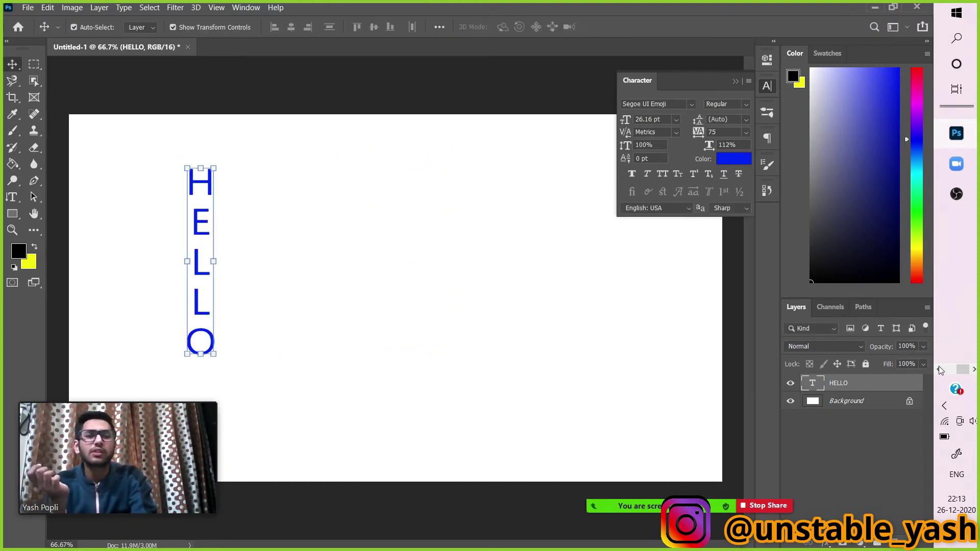
Step: Delete the vertical "HELLO" layer and draw a wide Horizontal Type paragraph box on the canvas, keeping its Lorem ipsum placeholder text
key(Delete)
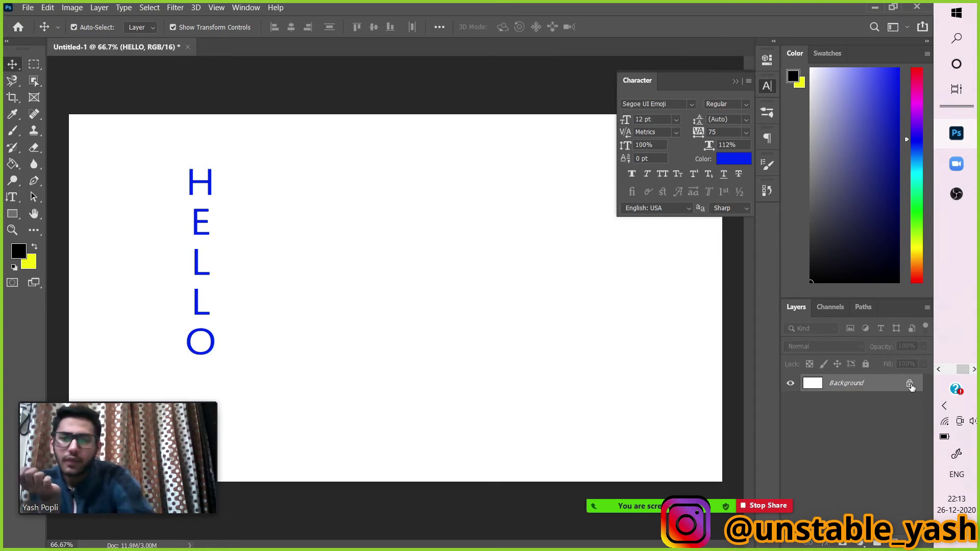
click(9, 200)
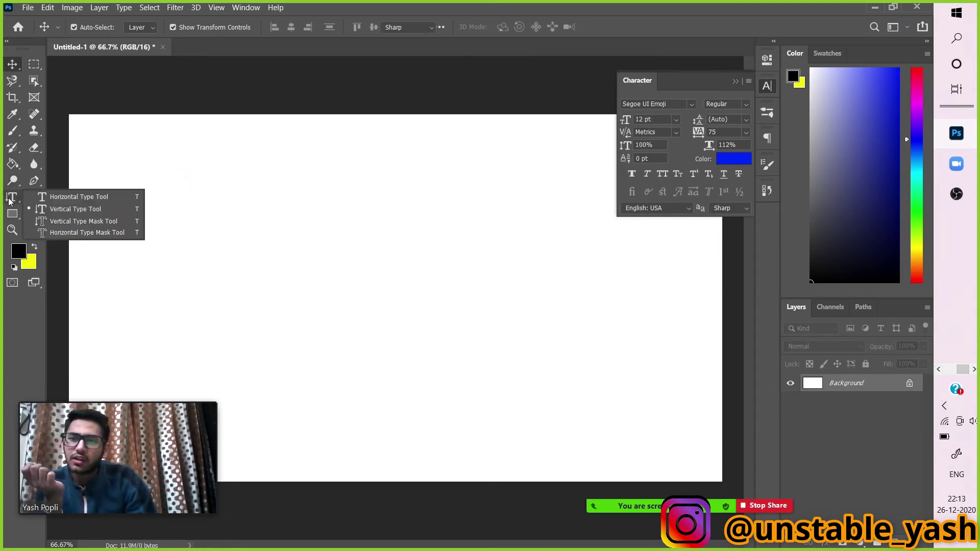
click(76, 197)
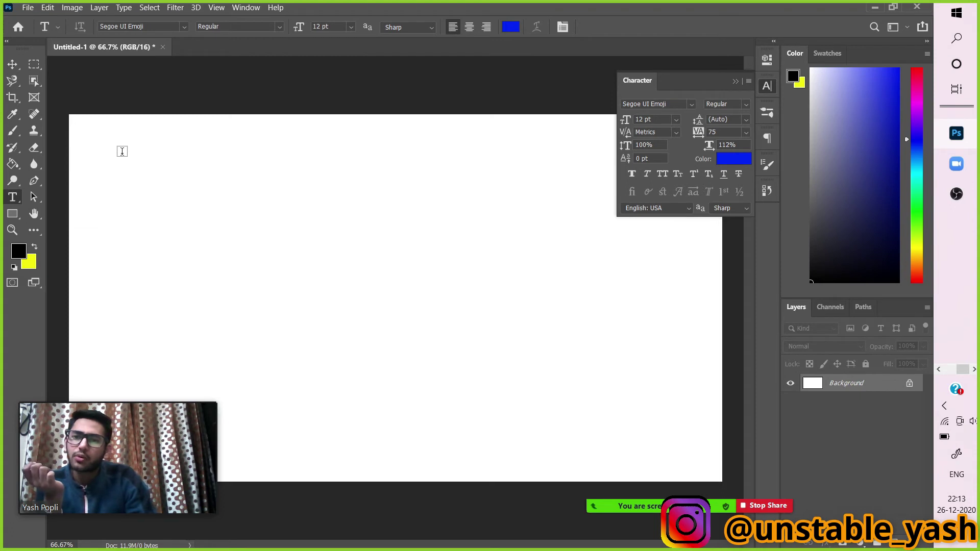
drag(122, 153, 572, 358)
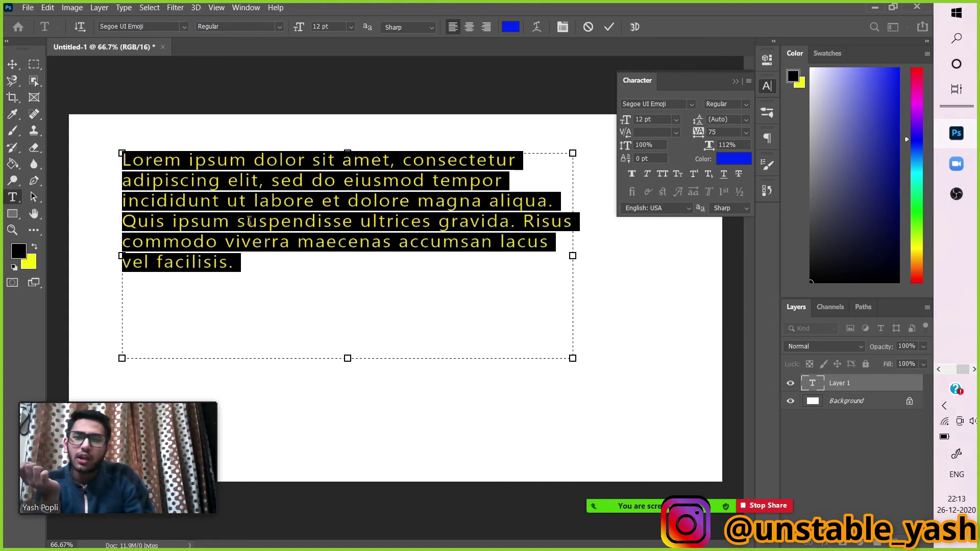
click(12, 64)
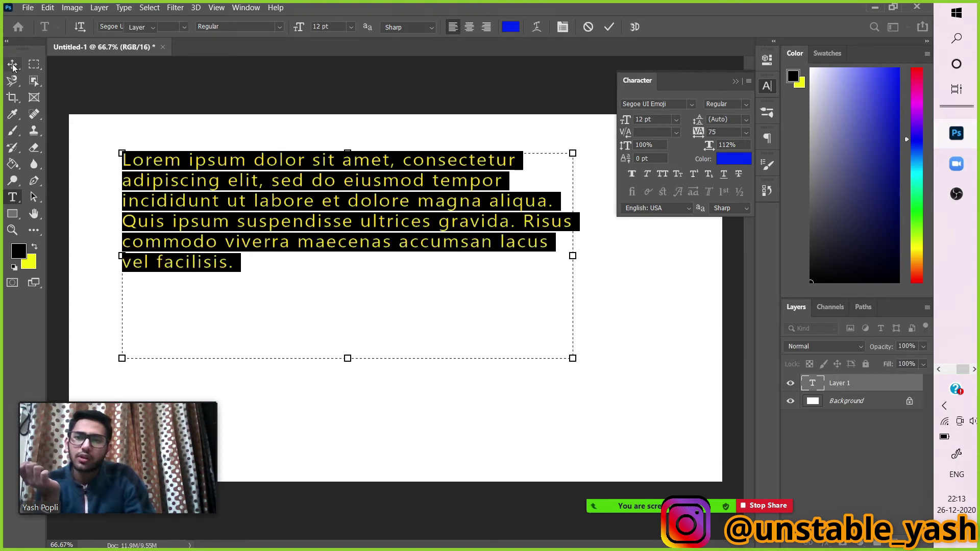
Step: Select the whole Lorem ipsum paragraph and change its text color to bright red
triple_click(332, 203)
click(333, 203)
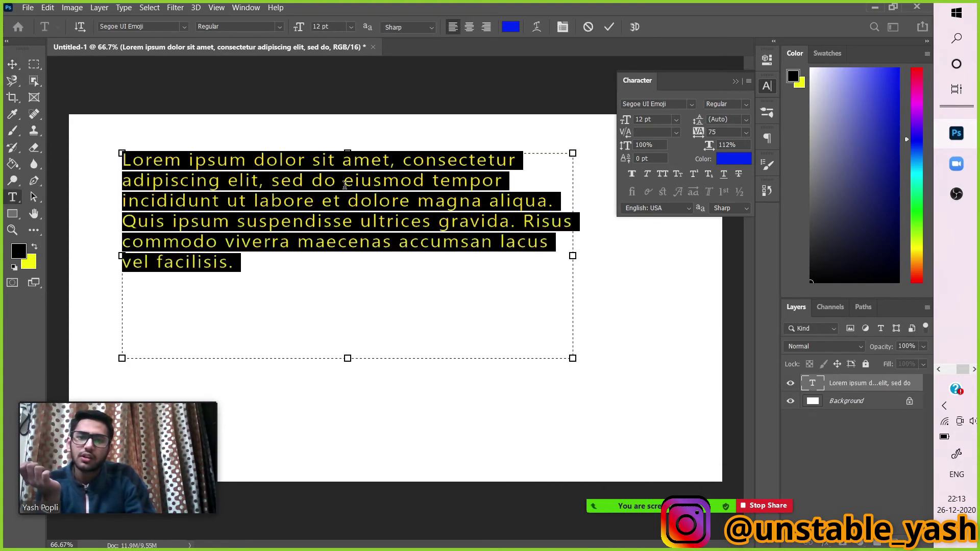
click(747, 162)
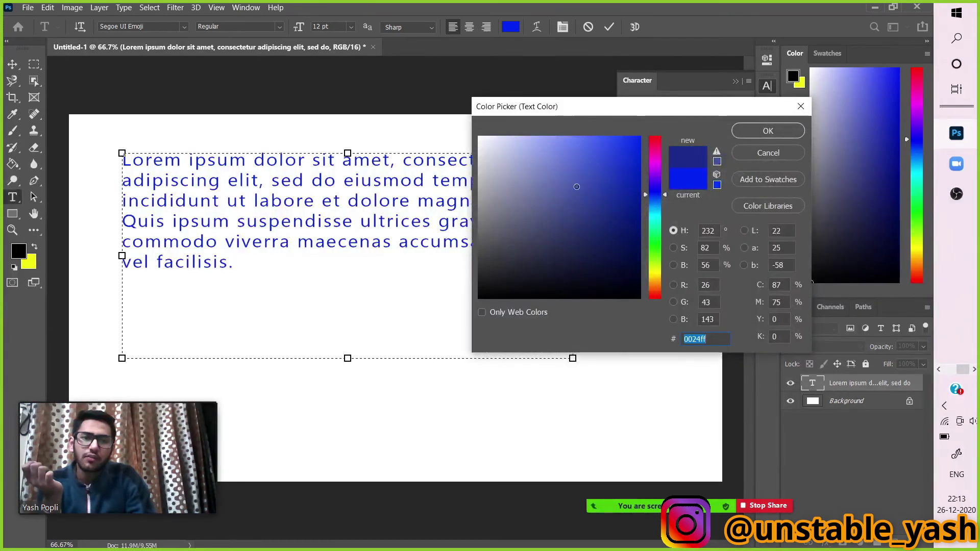
click(660, 148)
mouse_move(660, 146)
mouse_down()
mouse_move(659, 133)
mouse_move(643, 132)
mouse_up()
click(766, 130)
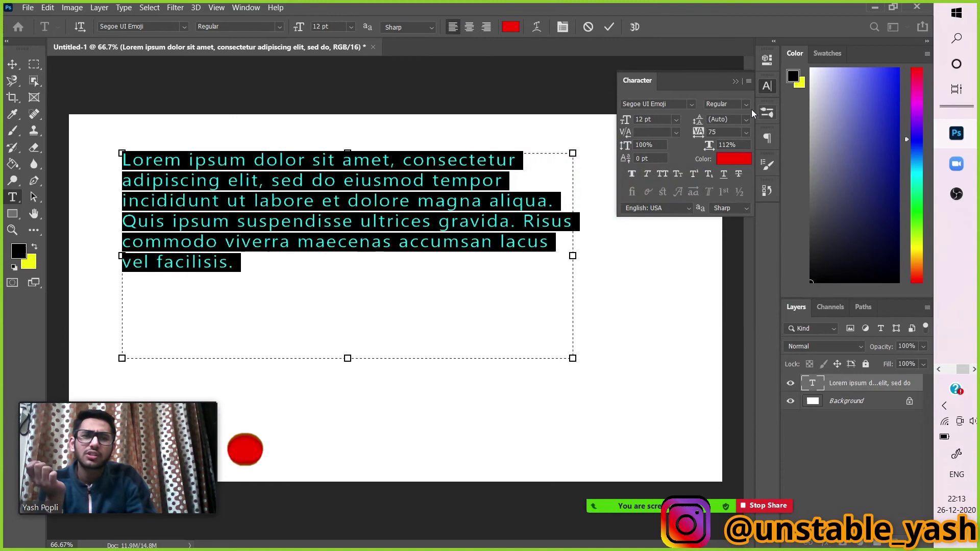
Step: Collapse the character settings and move the Lorem ipsum paragraph diagonally down and right, closer to the canvas center
click(736, 81)
click(13, 64)
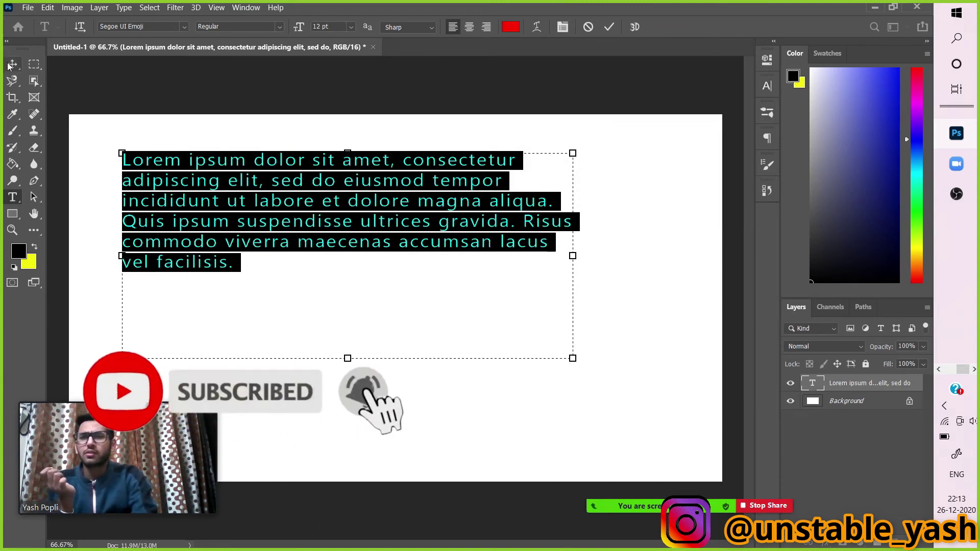
drag(265, 206, 312, 264)
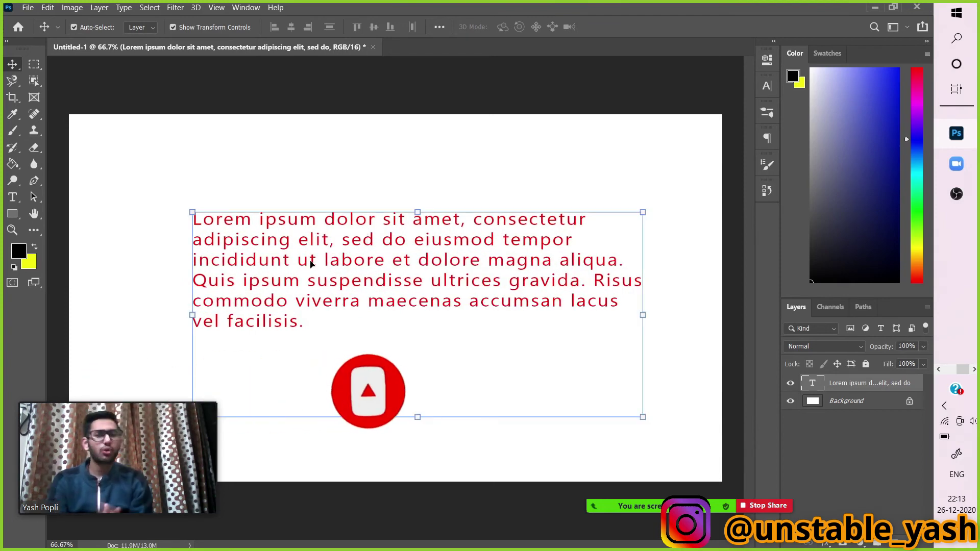